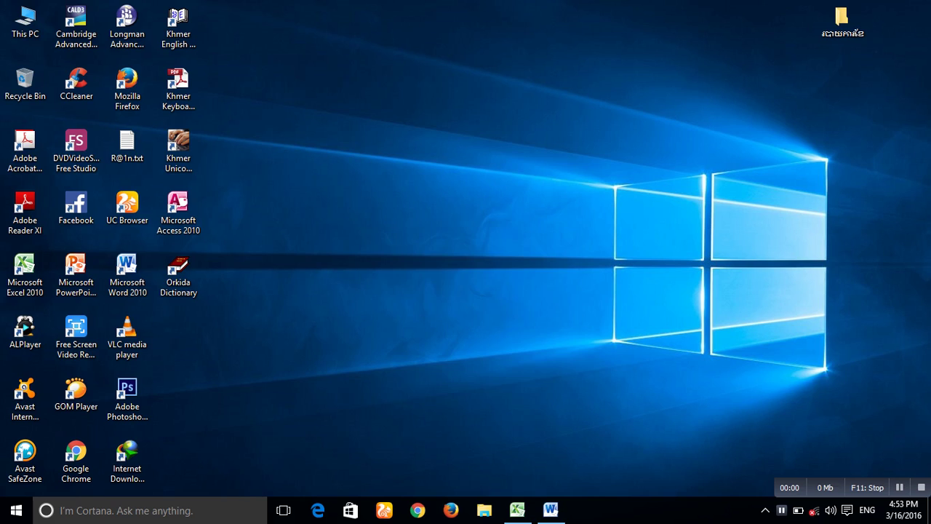
# Restore the student grade sheet workbook window and select the first total cell P7.
pyautogui.press('Escape')
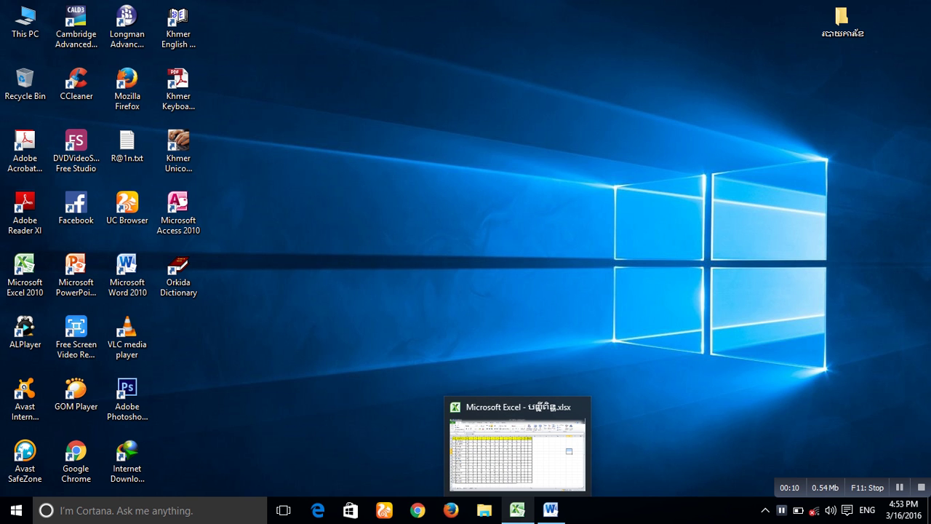
pyautogui.click(518, 510)
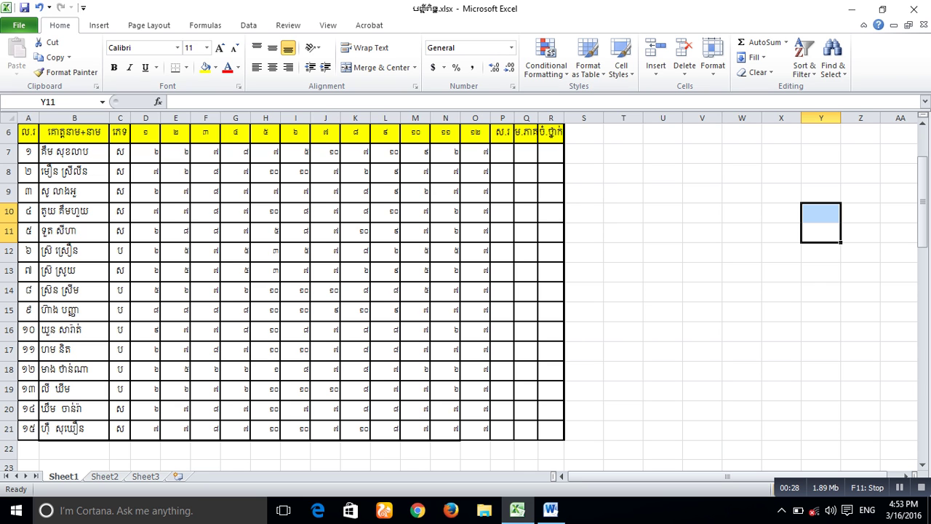
pyautogui.click(502, 152)
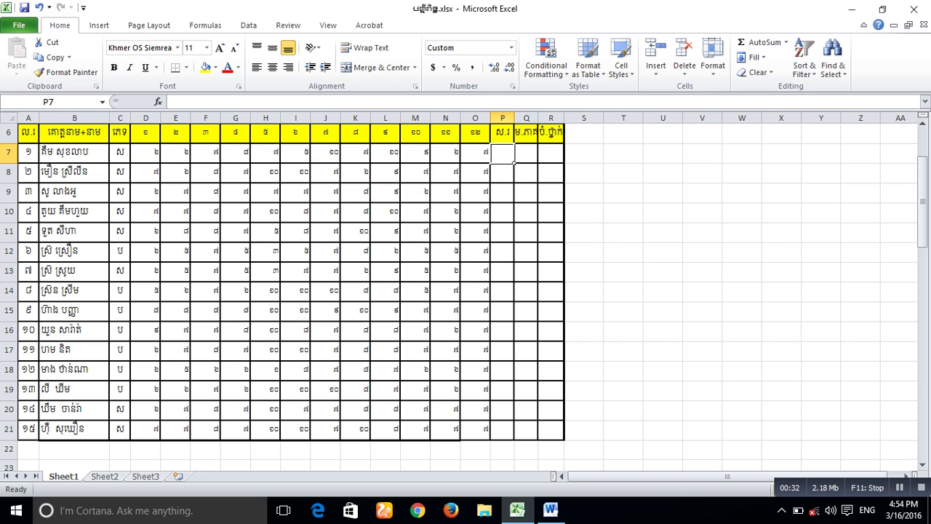
# Enter =SUM(D7:O7) in P7 for the first student's total.
pyautogui.write('=')
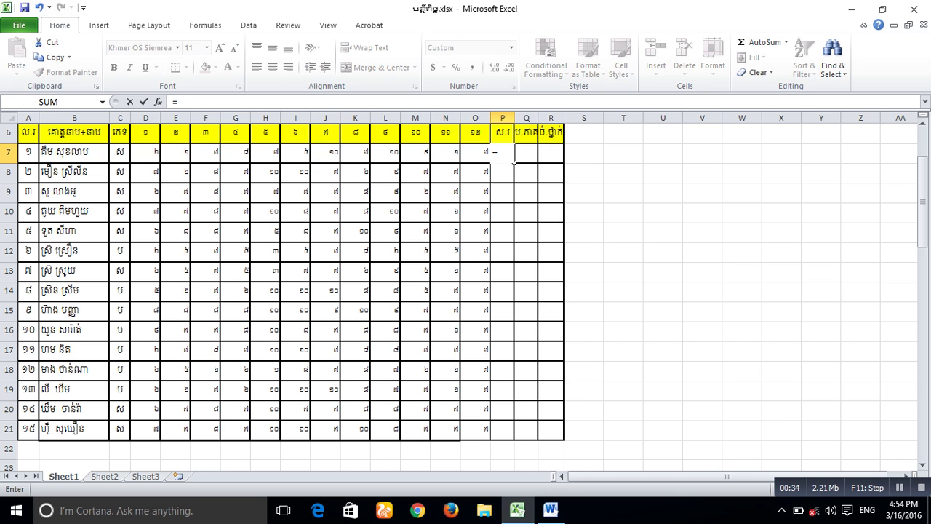
pyautogui.write('sum')
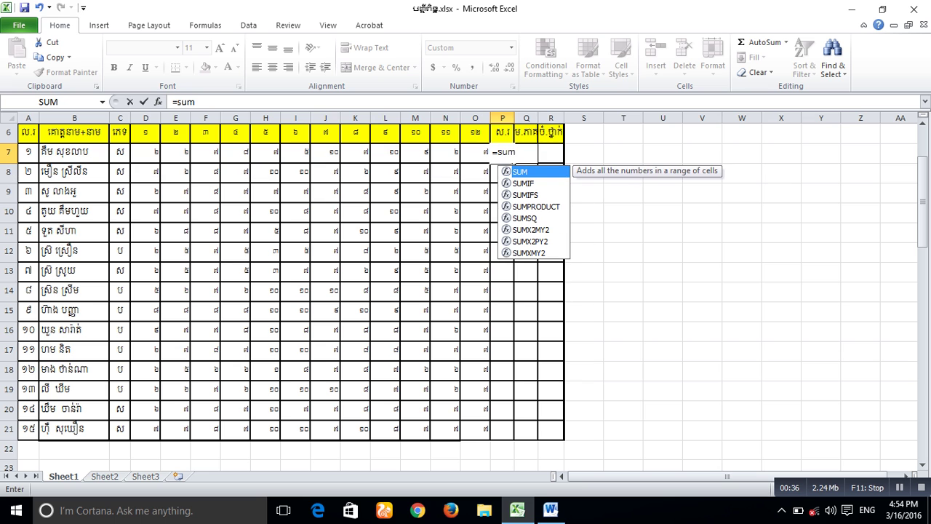
pyautogui.press('Tab')
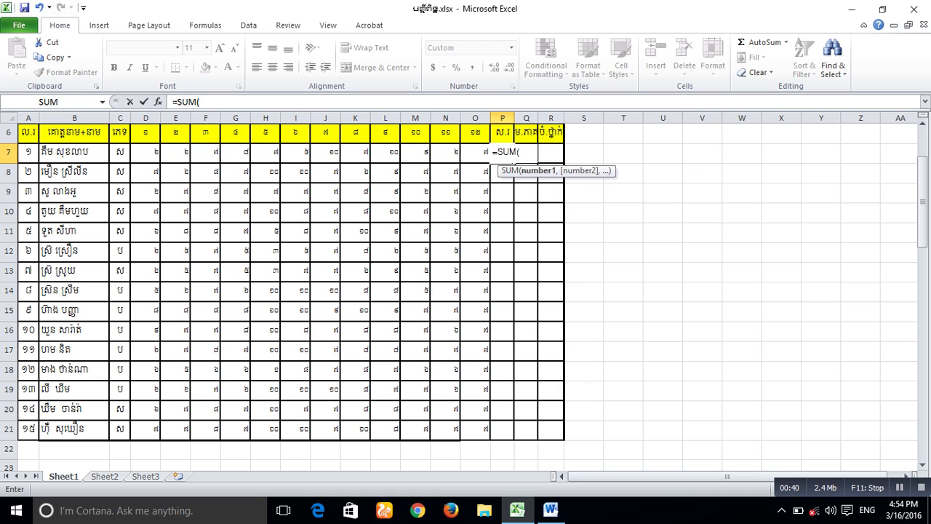
pyautogui.moveTo(146, 152); pyautogui.dragTo(457, 157)
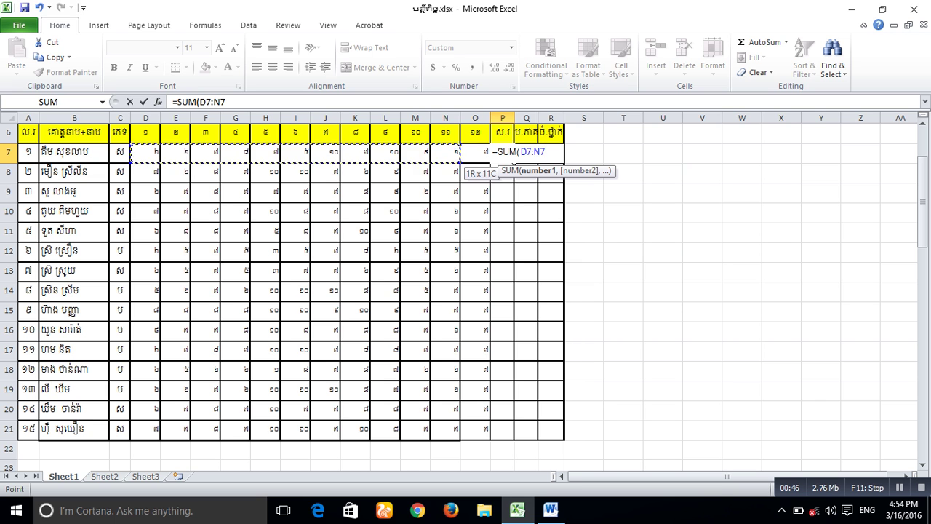
pyautogui.moveTo(457, 158); pyautogui.dragTo(486, 156)
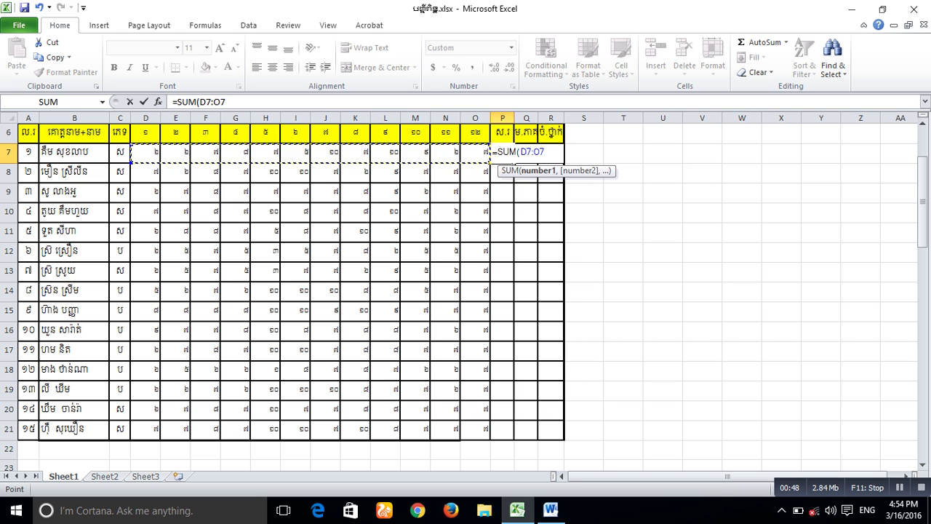
pyautogui.press('Return')
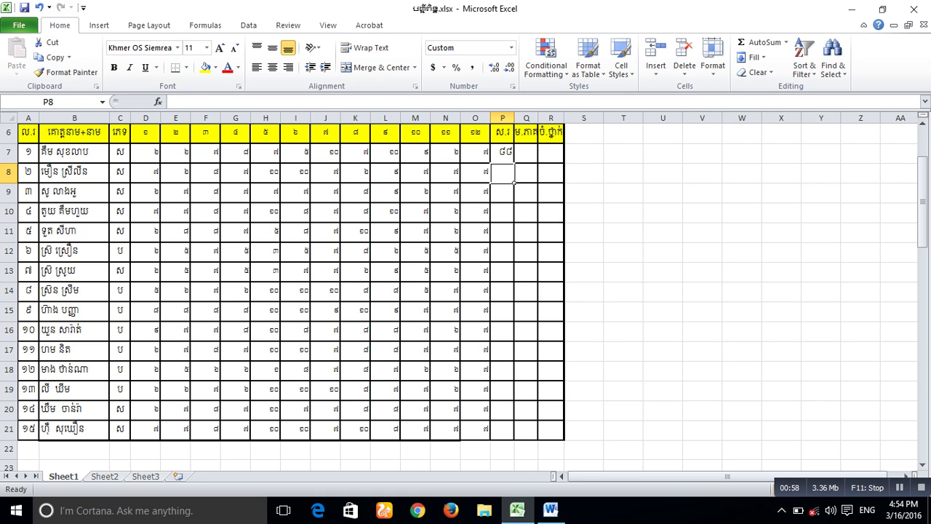
# Fill the SUM formula down to P21, then begin an AVERAGE formula in Q7.
pyautogui.click(502, 152)
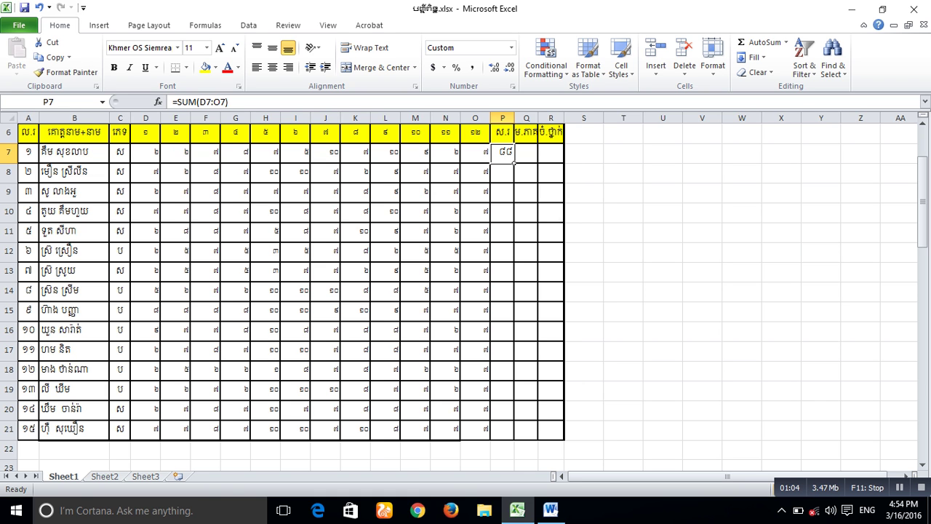
pyautogui.moveTo(514, 163); pyautogui.dragTo(513, 433)
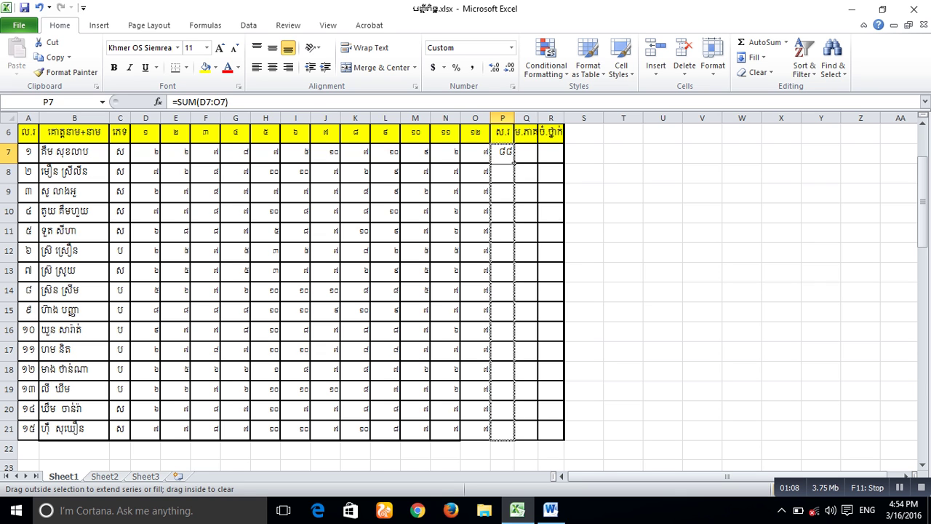
pyautogui.moveTo(514, 438); pyautogui.dragTo(514, 438)
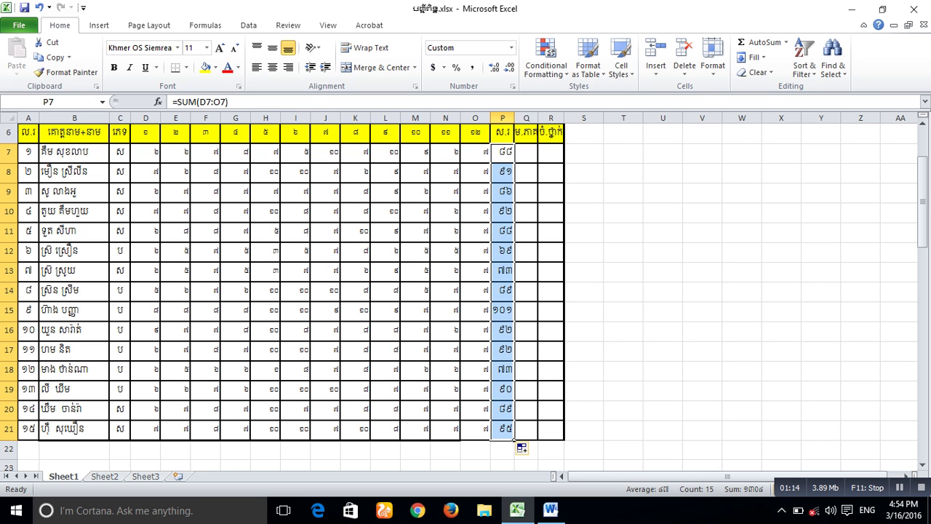
pyautogui.click(534, 156)
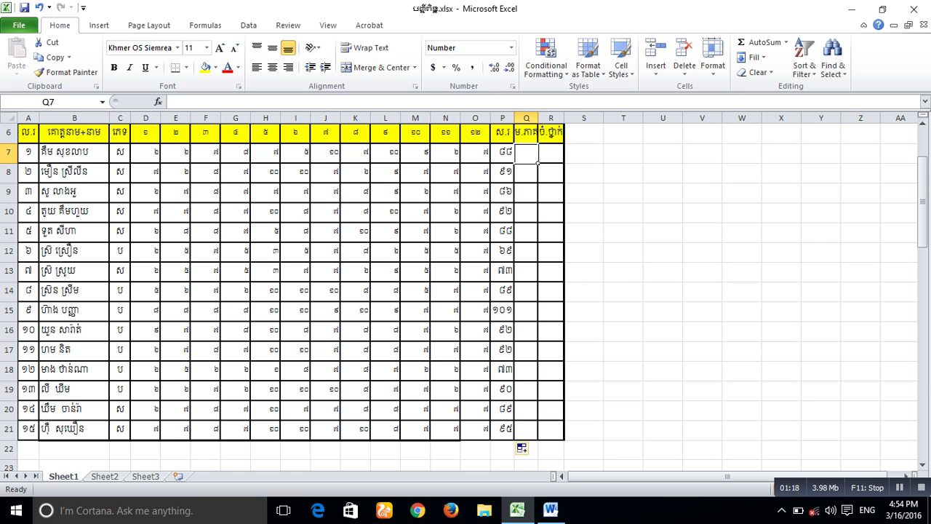
pyautogui.write('=')
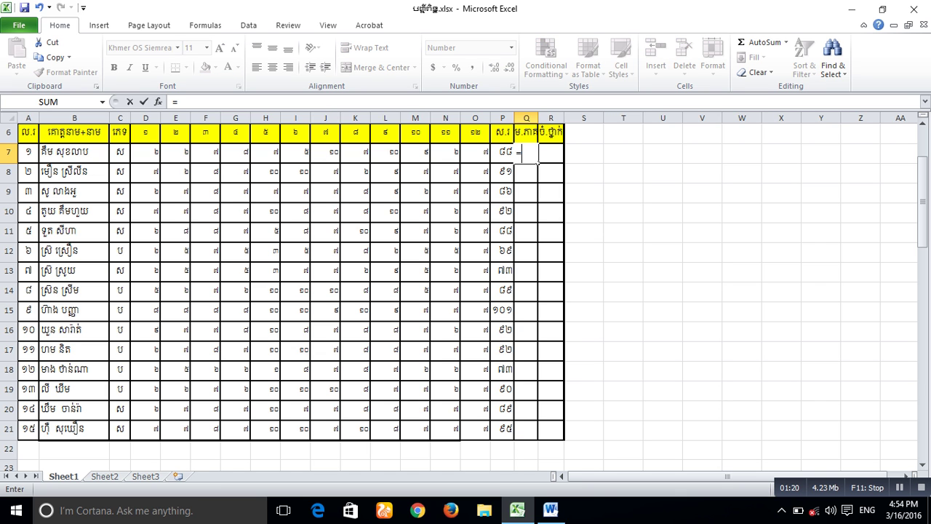
pyautogui.write('ave')
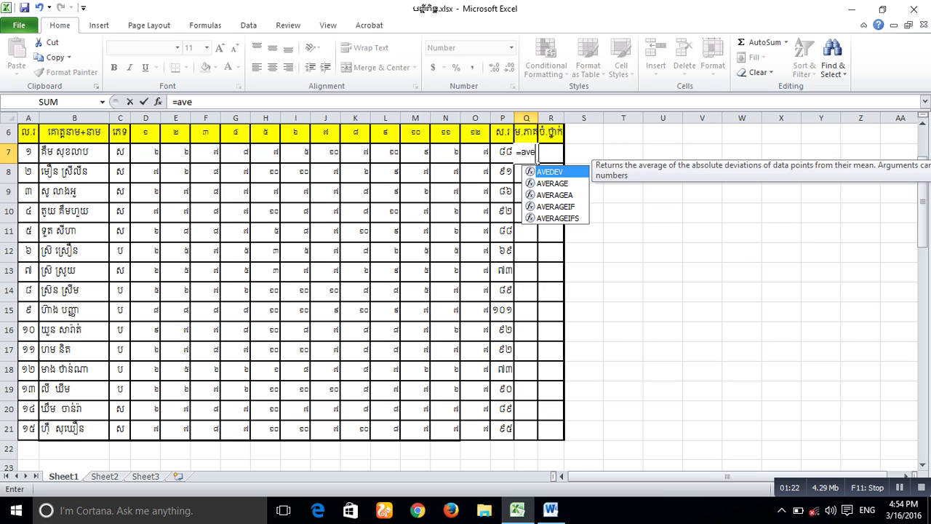
pyautogui.write('r')
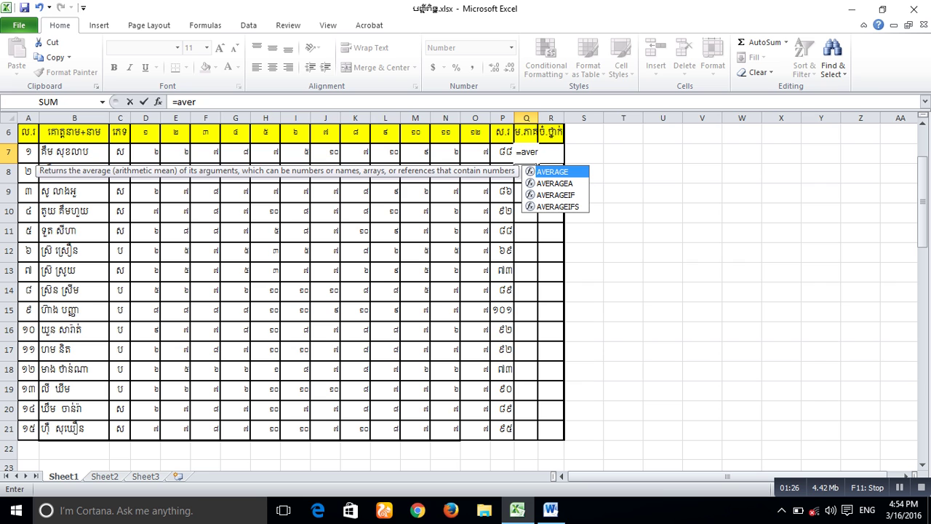
# Complete =AVERAGE(D7:O7) in Q7 for the first student's average.
pyautogui.press('Tab')
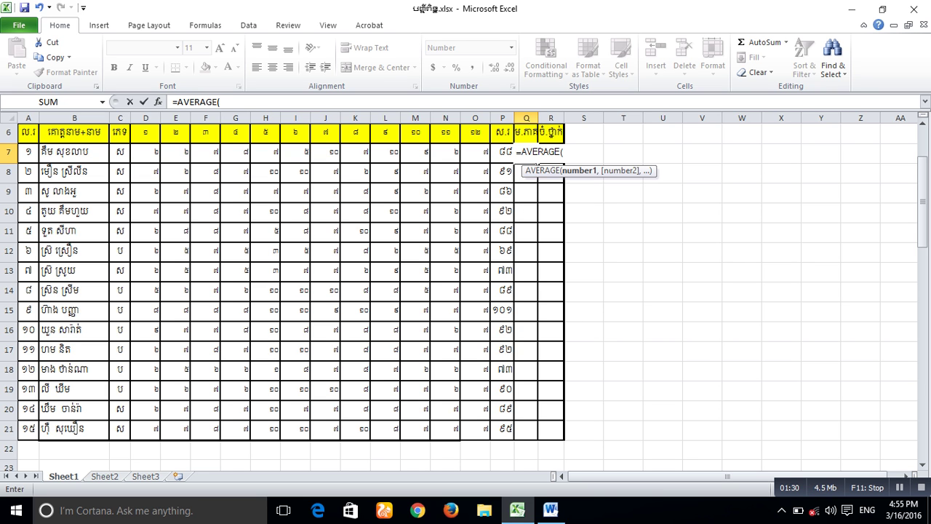
pyautogui.moveTo(142, 152)
pyautogui.mouseDown()
pyautogui.moveTo(502, 152)
pyautogui.moveTo(484, 153)
pyautogui.mouseUp()
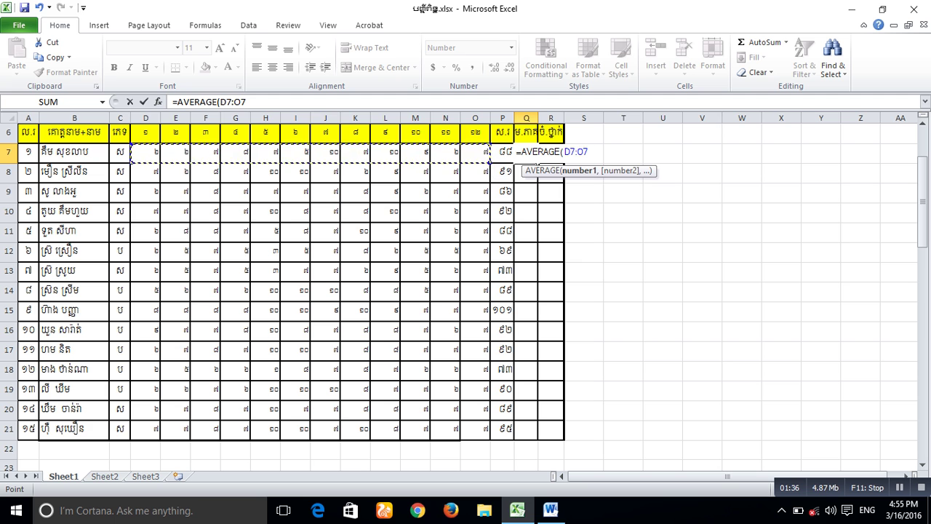
pyautogui.press('Return')
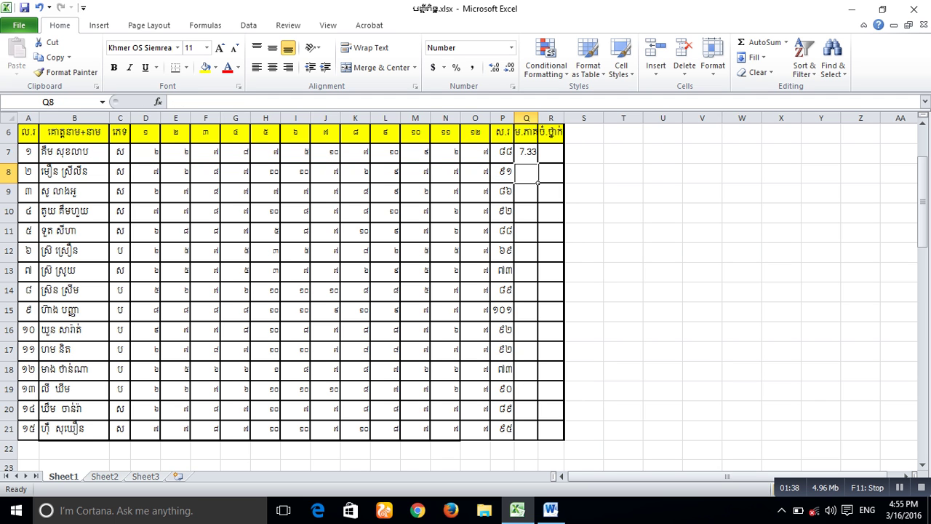
# Fill the AVERAGE formula down to Q21, then begin a RANK formula in R7.
pyautogui.click(527, 152)
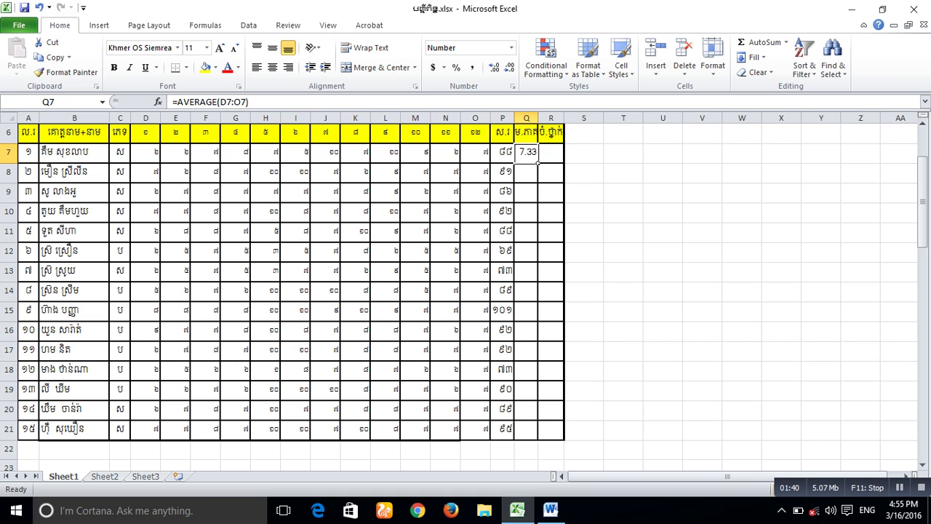
pyautogui.moveTo(537, 162); pyautogui.dragTo(537, 418)
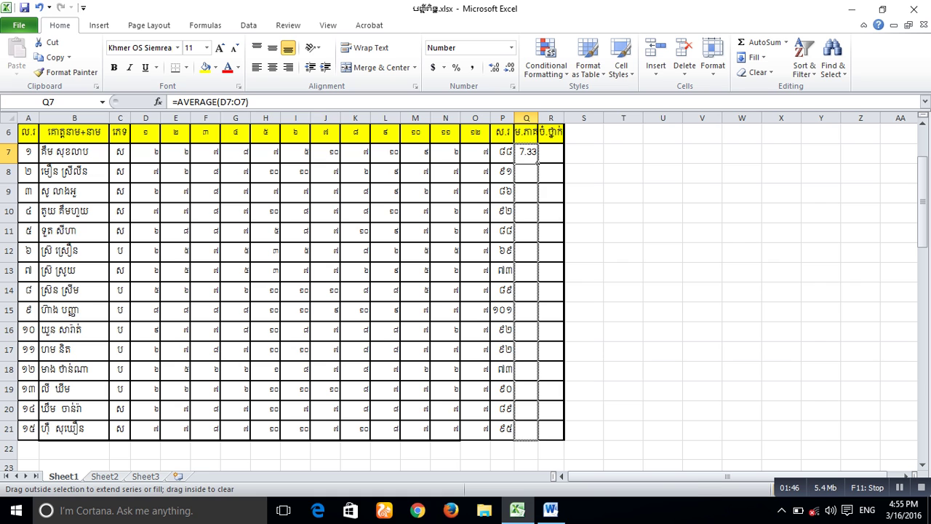
pyautogui.moveTo(536, 418); pyautogui.dragTo(536, 435)
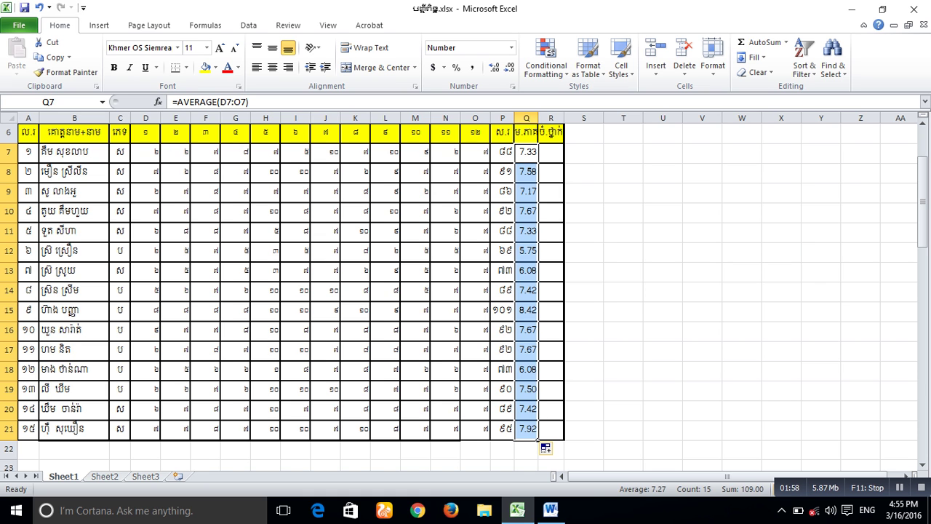
pyautogui.click(551, 151)
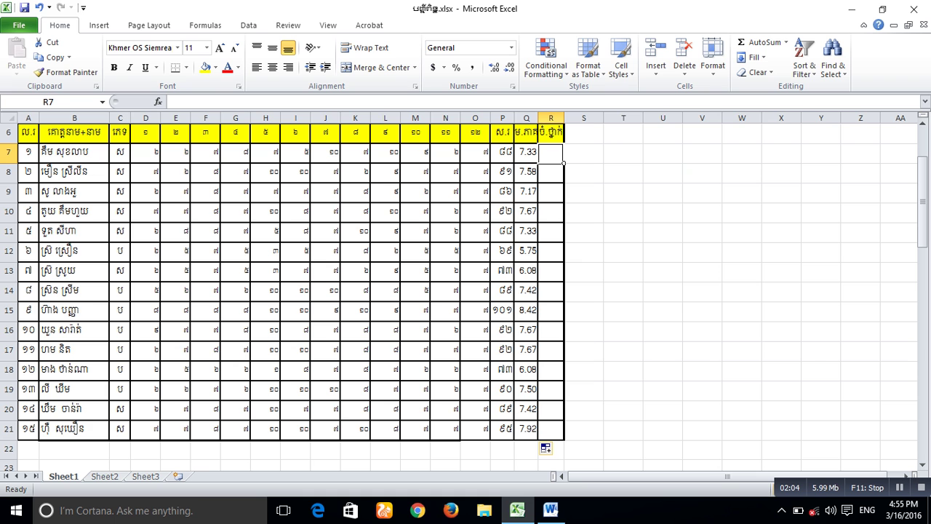
pyautogui.write('=ran')
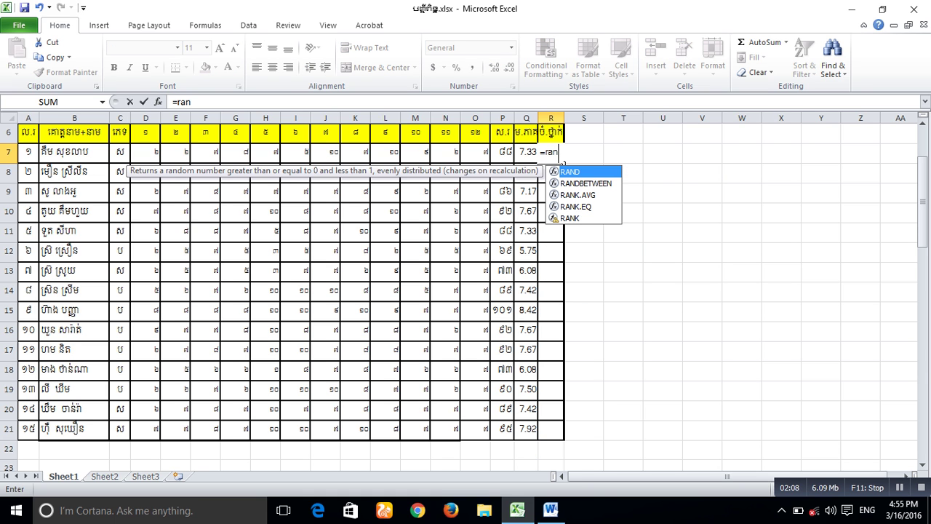
# Enter =RANK(Q7,$Q$7:$Q$21) in R7 with an absolute averages range.
pyautogui.press('Down')
pyautogui.press('Down')
pyautogui.press('Down')
pyautogui.press('Tab')
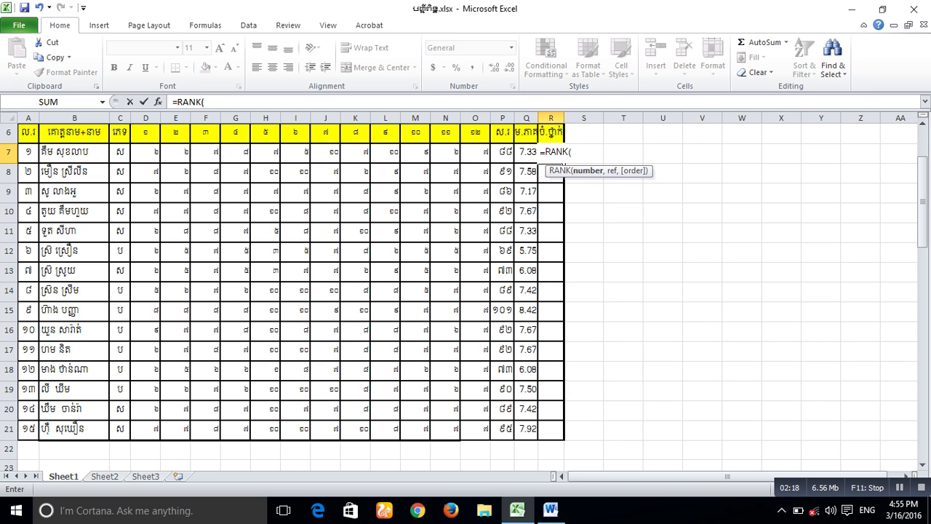
pyautogui.click(526, 152)
pyautogui.write(',')
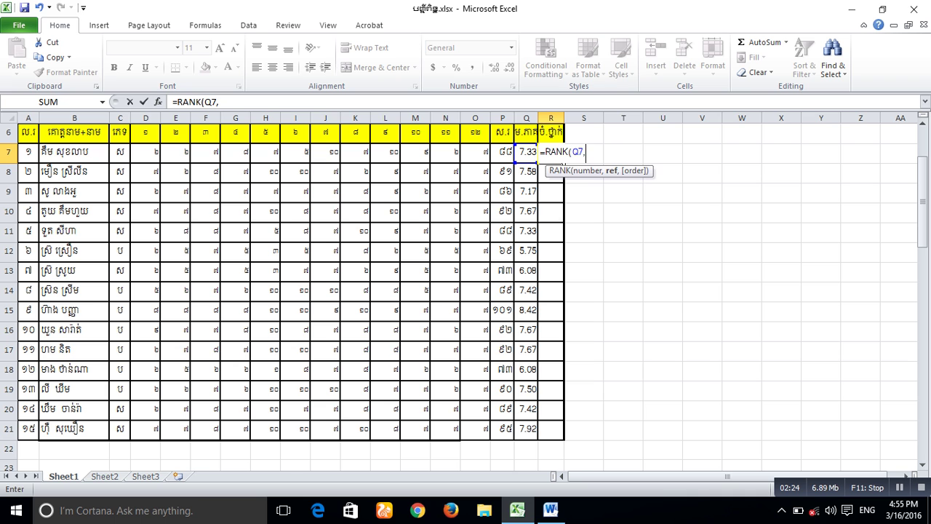
pyautogui.moveTo(526, 151); pyautogui.dragTo(530, 430)
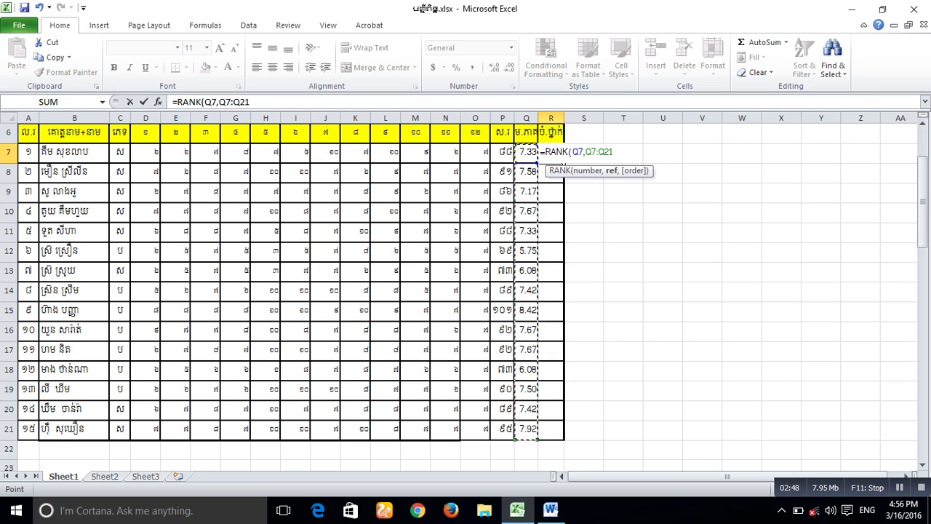
pyautogui.press('F4')
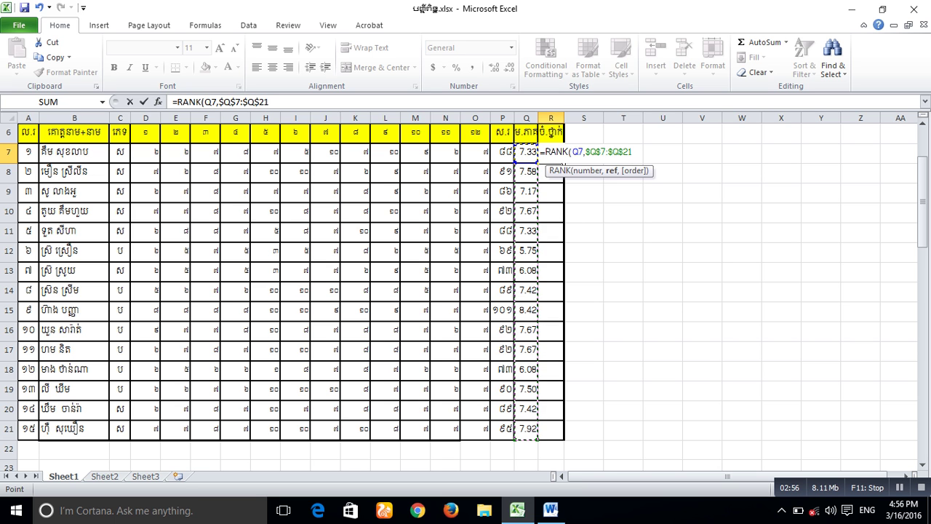
pyautogui.press('Return')
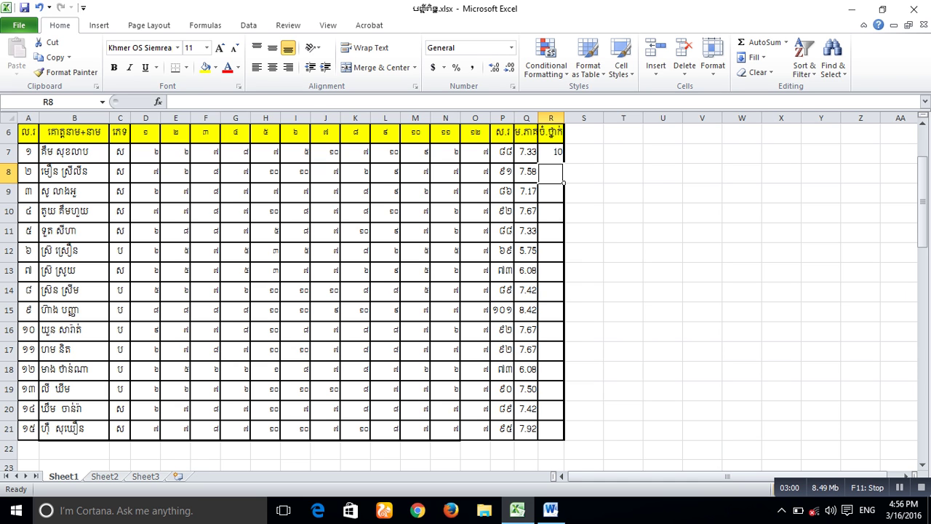
# Fill the RANK formula down to R21 and select the student rows A7:R21.
pyautogui.click(551, 152)
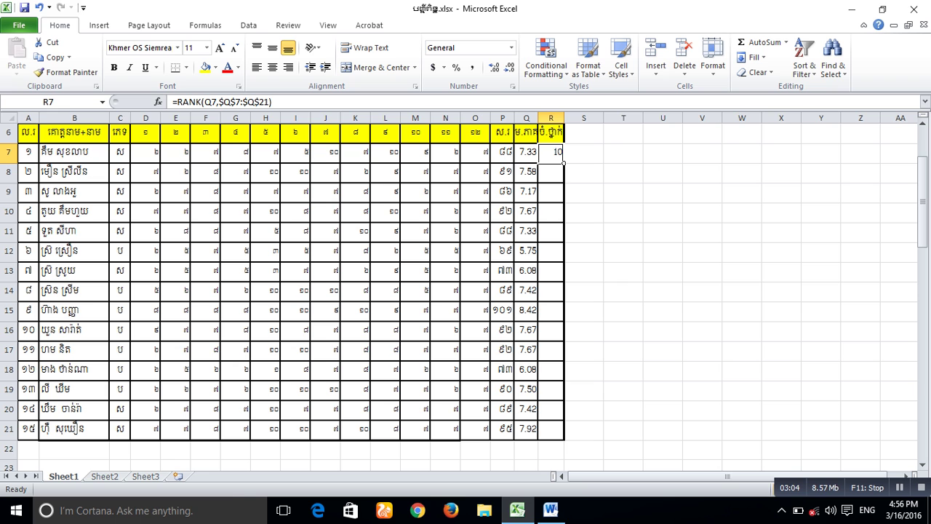
pyautogui.moveTo(563, 163); pyautogui.dragTo(557, 437)
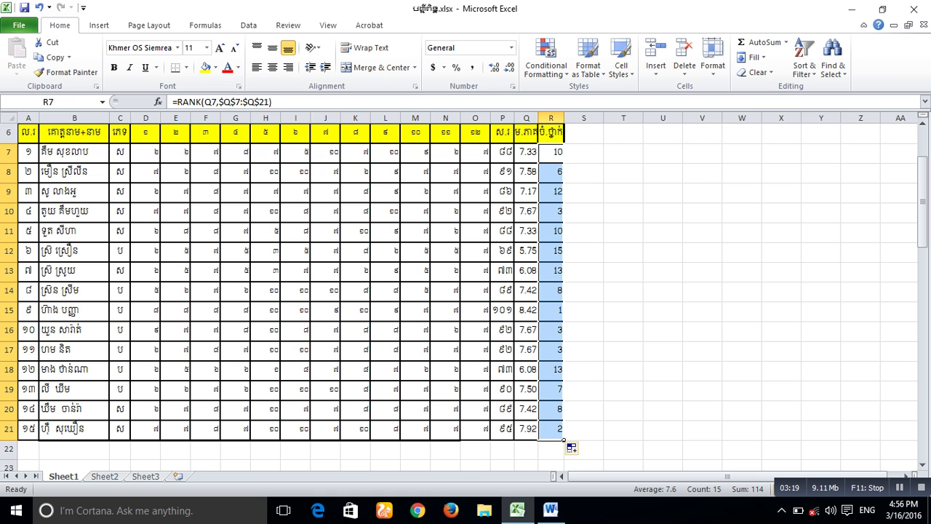
pyautogui.moveTo(28, 152)
pyautogui.mouseDown()
pyautogui.moveTo(514, 436)
pyautogui.moveTo(564, 440)
pyautogui.mouseUp()
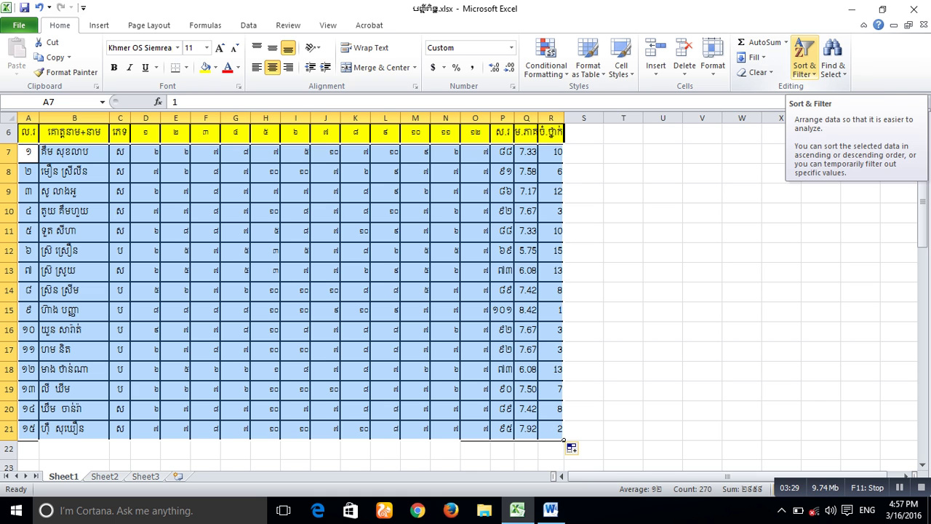
# Custom-sort the student rows by column R, smallest to largest, then bring the Word class list forward.
pyautogui.click(804, 62)
pyautogui.click(836, 118)
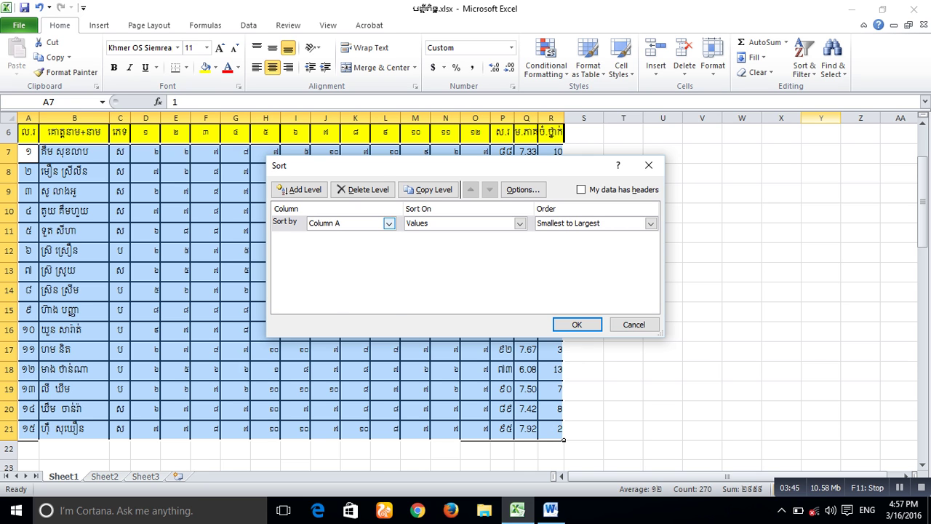
pyautogui.click(389, 224)
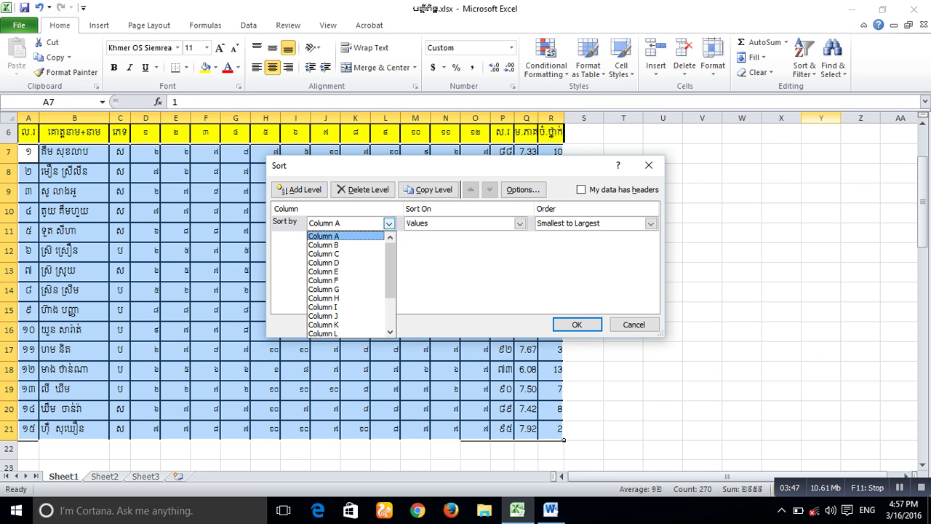
pyautogui.press('Down')
pyautogui.press('Down')
pyautogui.press('Down')
pyautogui.press('Down')
pyautogui.press('Down')
pyautogui.press('Down')
pyautogui.press('Down')
pyautogui.press('Down')
pyautogui.press('Down')
pyautogui.press('Down')
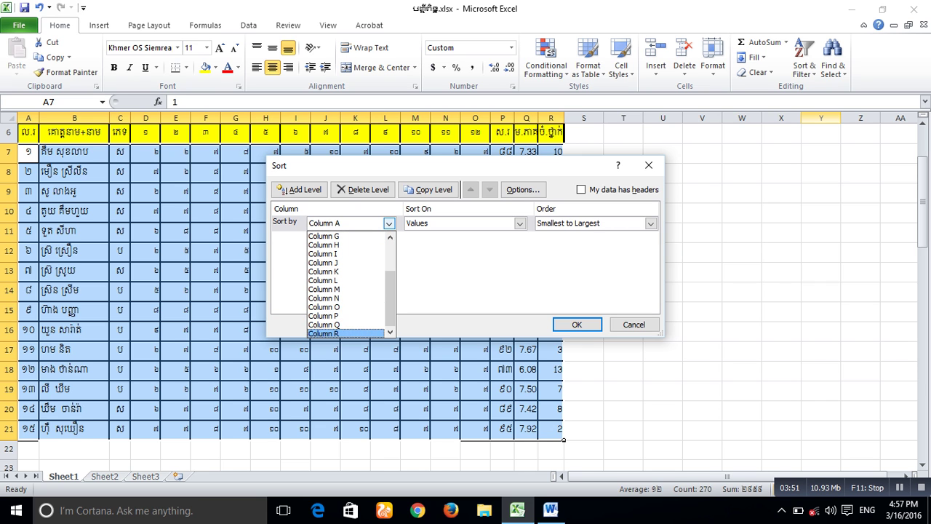
pyautogui.press('Return')
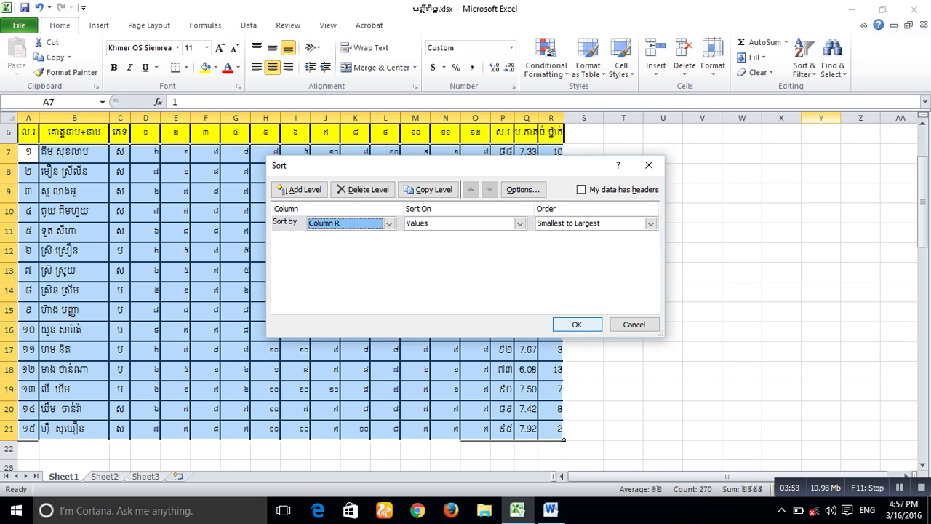
pyautogui.press('Return')
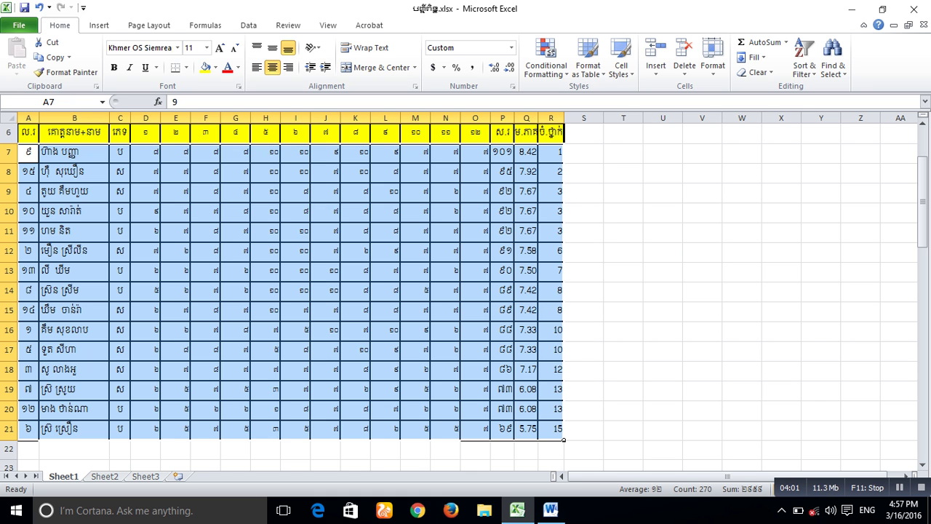
pyautogui.click(584, 152)
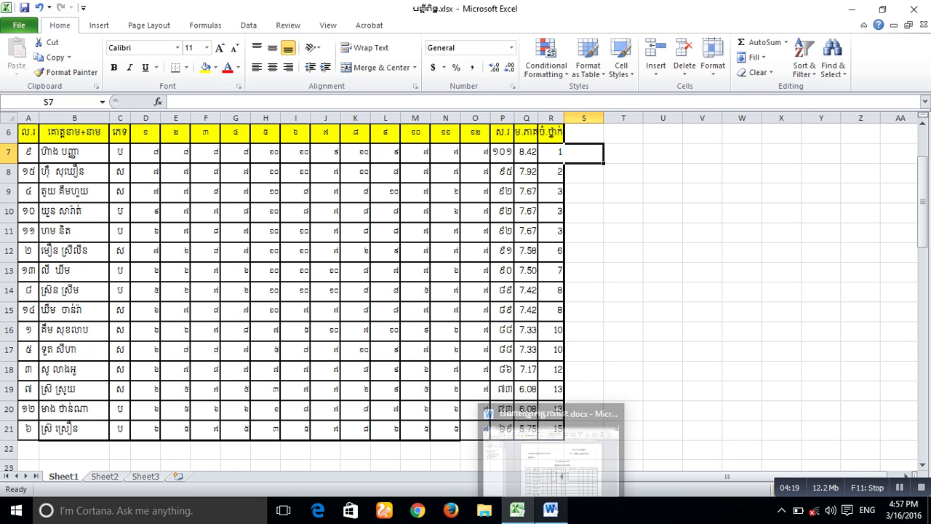
pyautogui.click(551, 509)
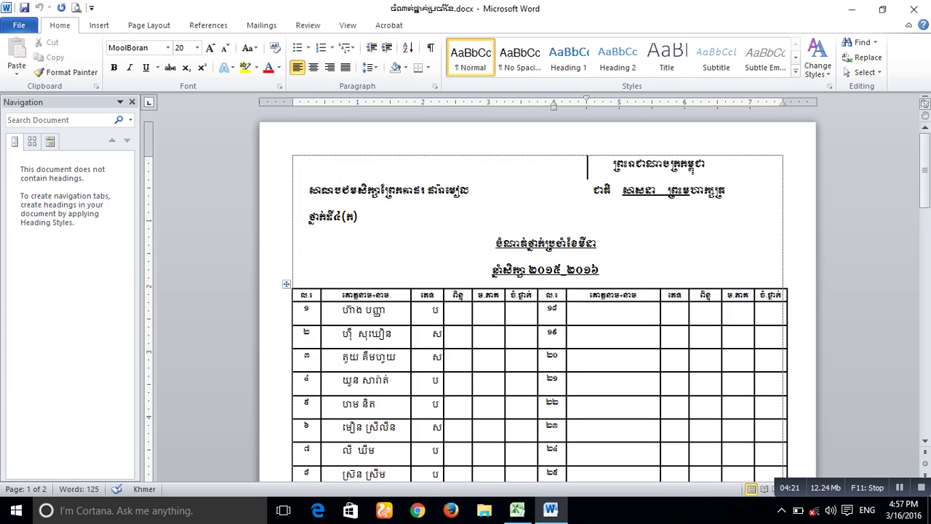
pyautogui.scroll(-1, 538, 291)
pyautogui.scroll(-3, 538, 291)
pyautogui.scroll(-2, 538, 291)
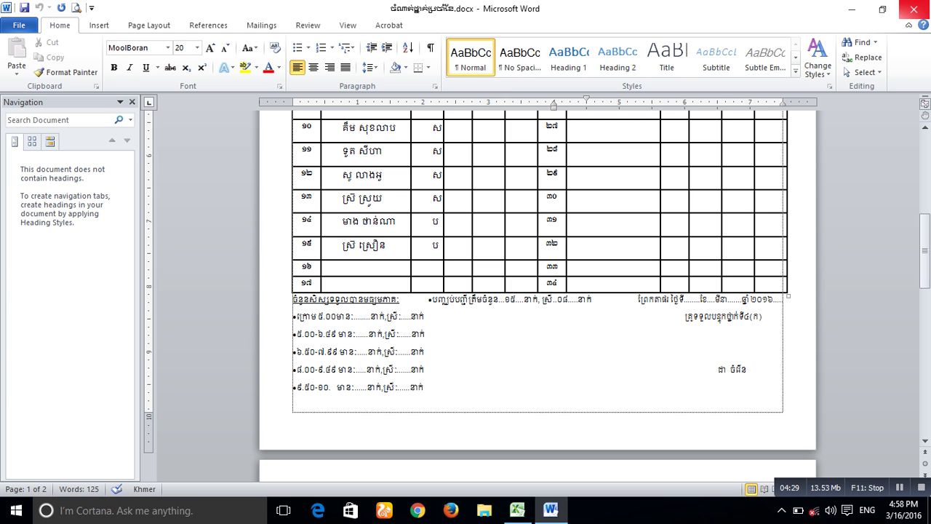
pyautogui.click(914, 10)
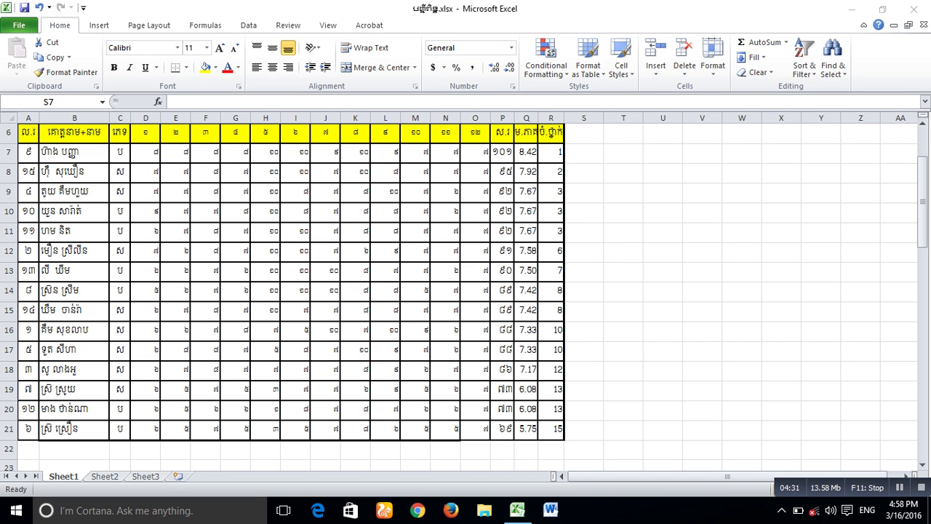